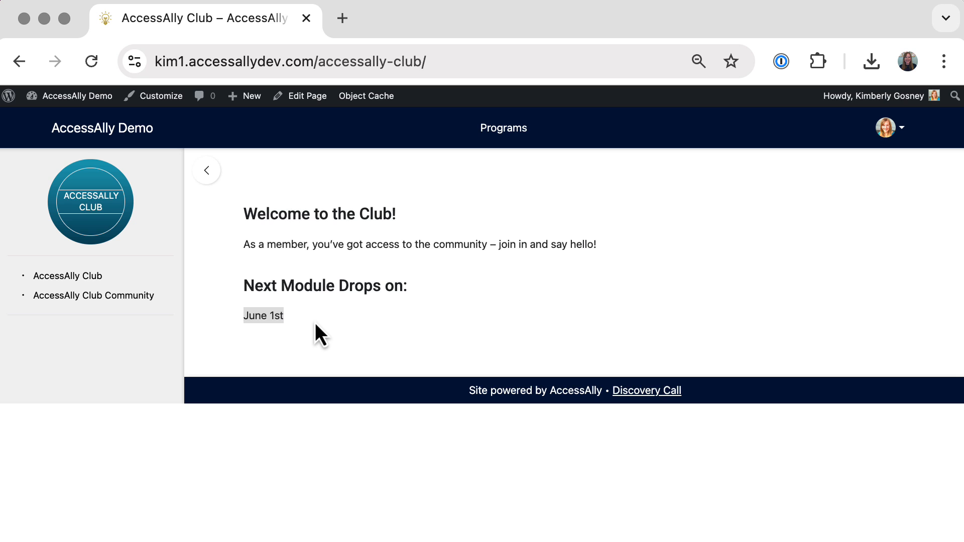
View the AccessAlly Club Community page from the member site and return to the AccessAlly Club page
click(389, 347)
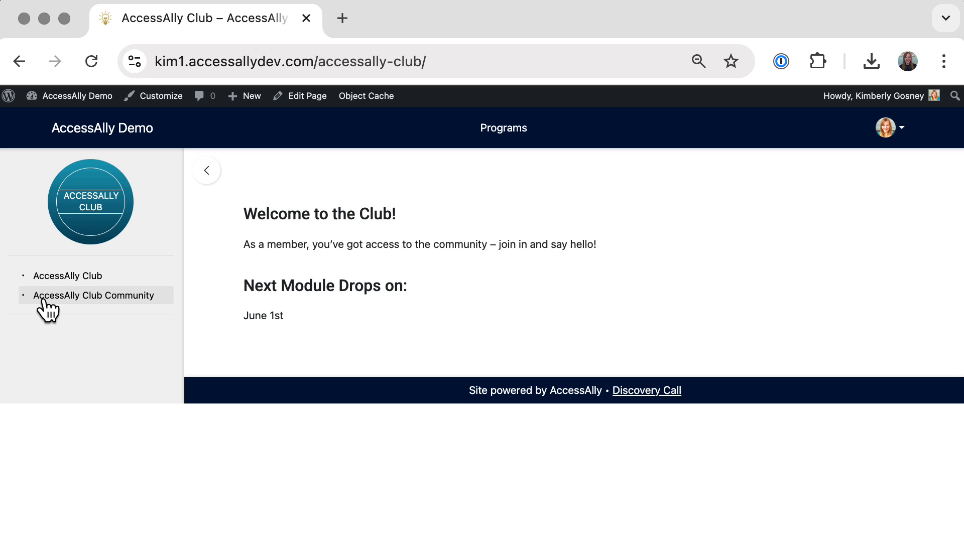
click(43, 300)
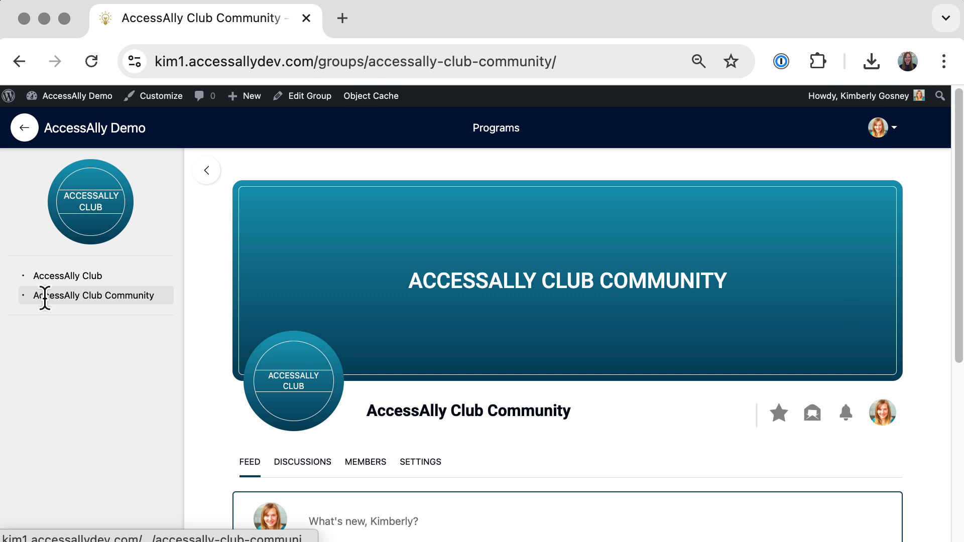
drag(957, 290, 934, 212)
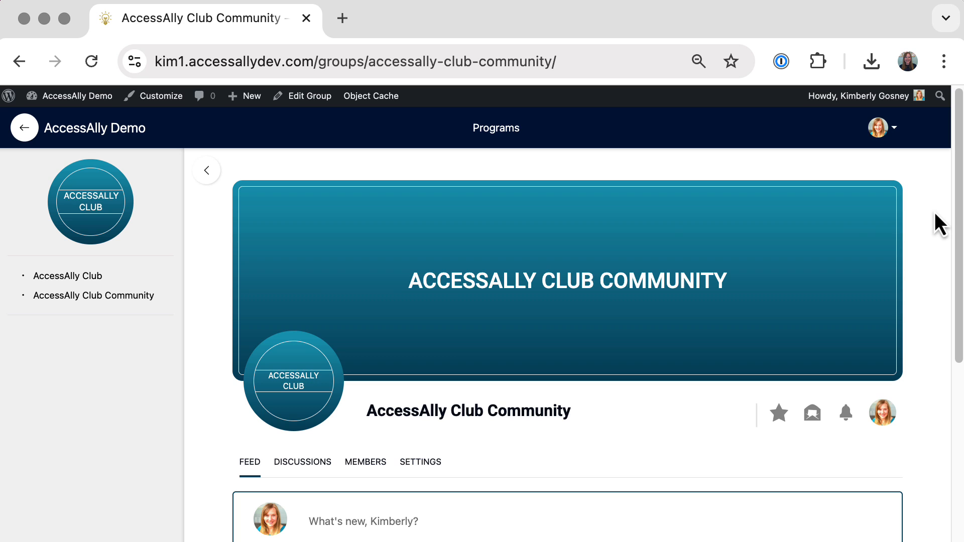
click(74, 284)
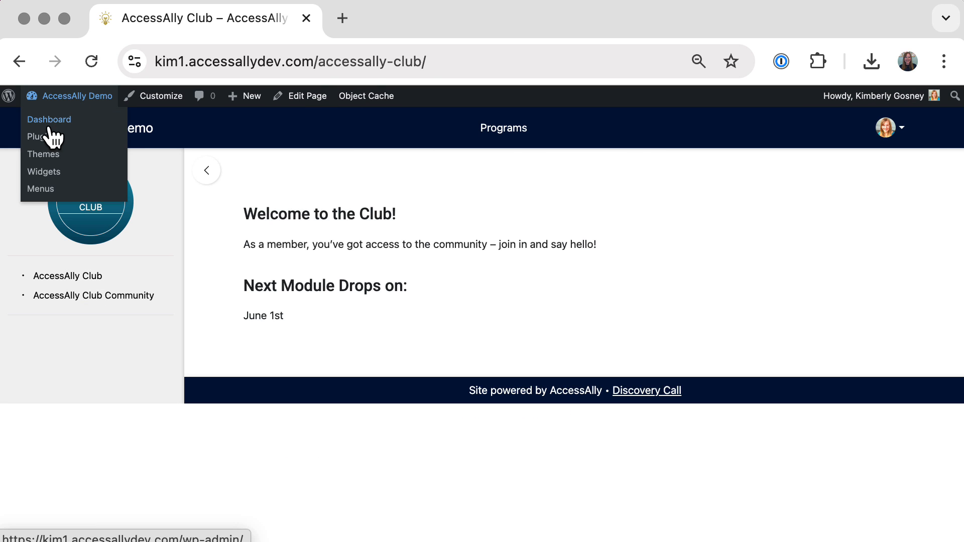
Go to the AccessAlly offerings in the WordPress admin and open the AccessAlly Club offering
click(49, 123)
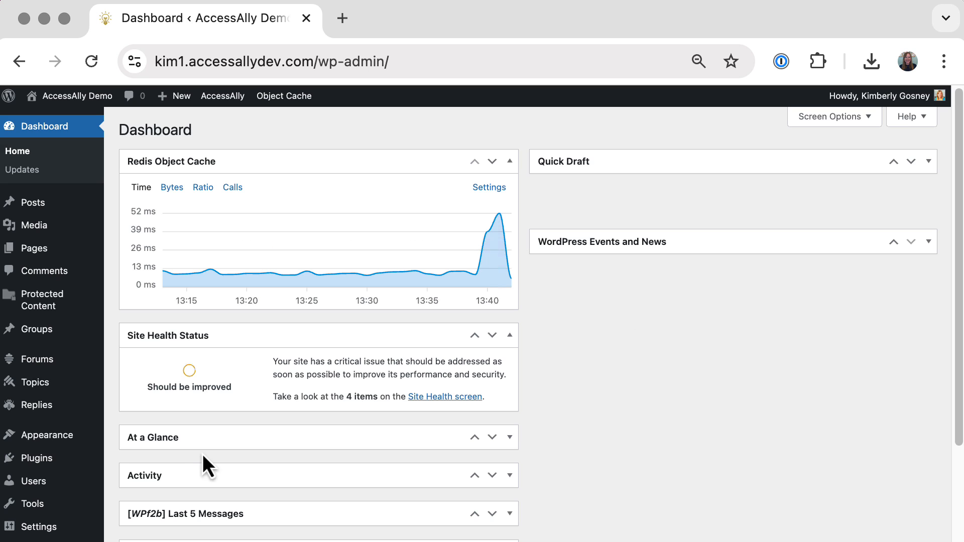
scroll(110, 444, down, 5)
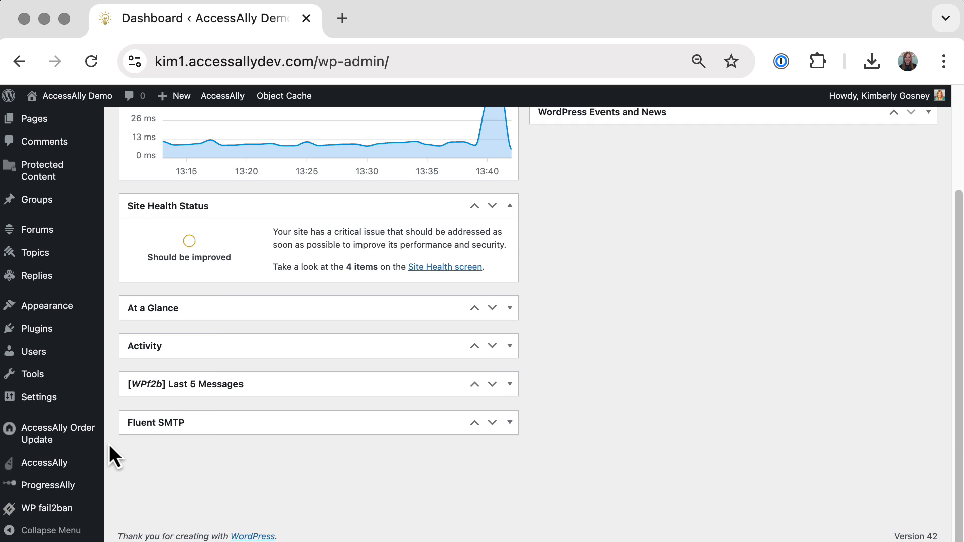
mouse_move(69, 463)
click(141, 312)
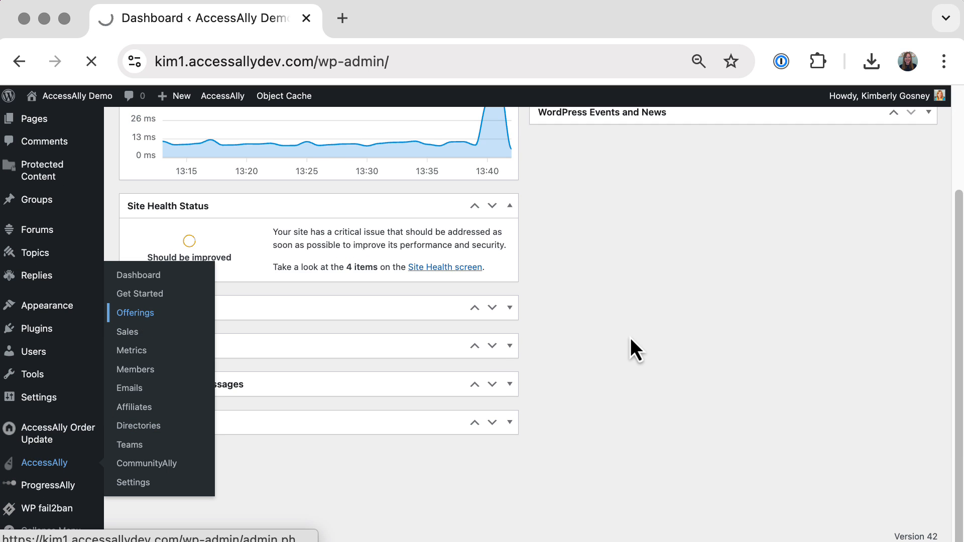
drag(960, 112, 951, 422)
scroll(438, 360, down, 10)
click(383, 362)
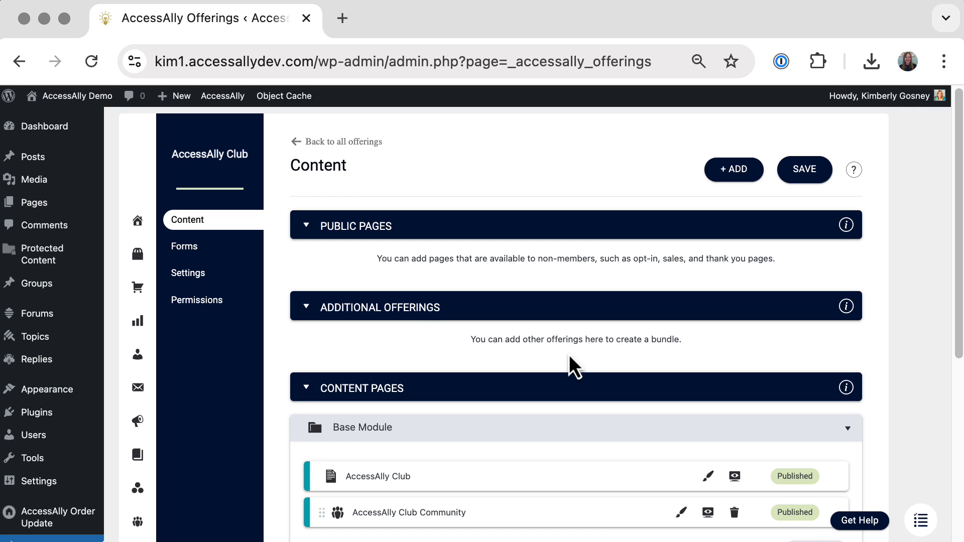
Review the AccessAlly Club and AccessAlly Club Community pages in the offering's Base Module
drag(960, 316, 960, 366)
drag(428, 382, 345, 385)
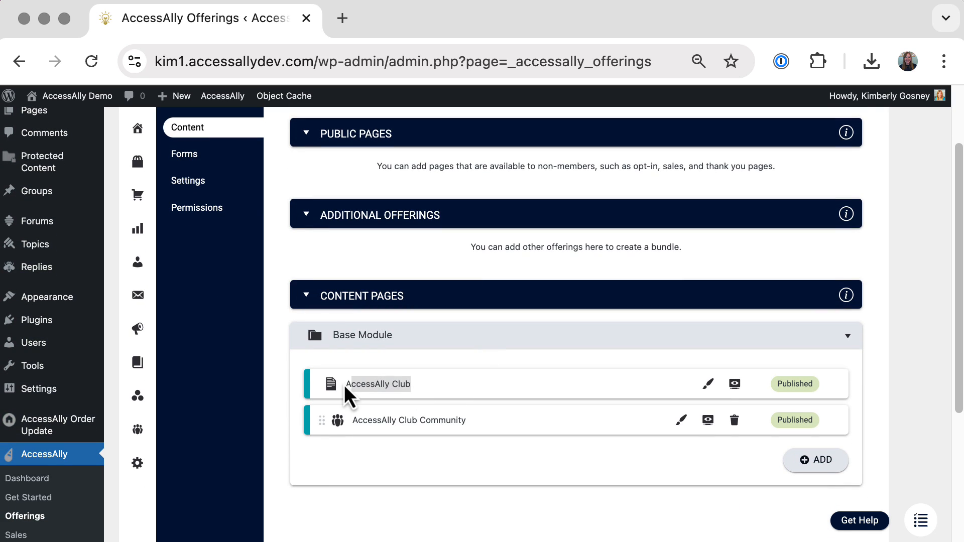
click(577, 427)
drag(480, 422, 349, 420)
click(588, 376)
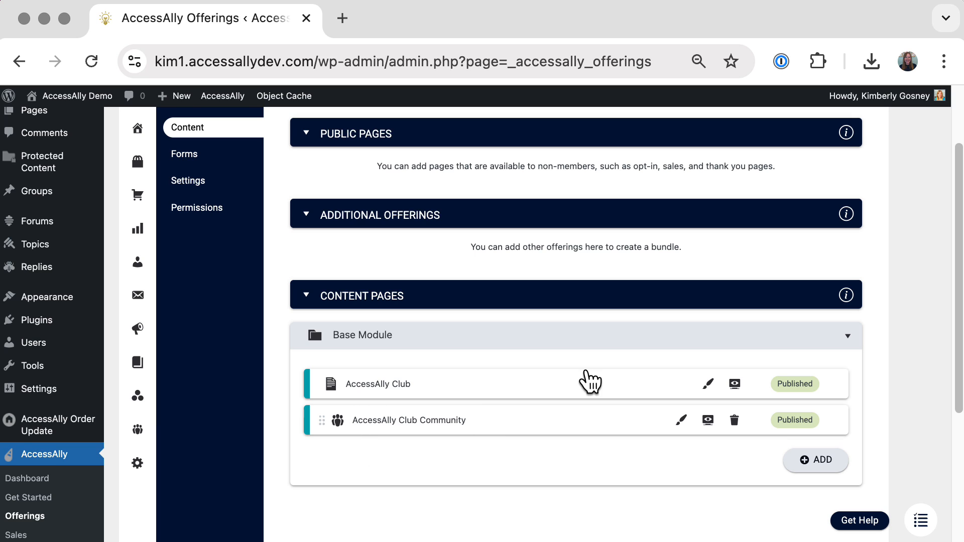
Open the AccessAlly Club Monthly Membership order form from the offering's forms and show its automation settings
click(186, 156)
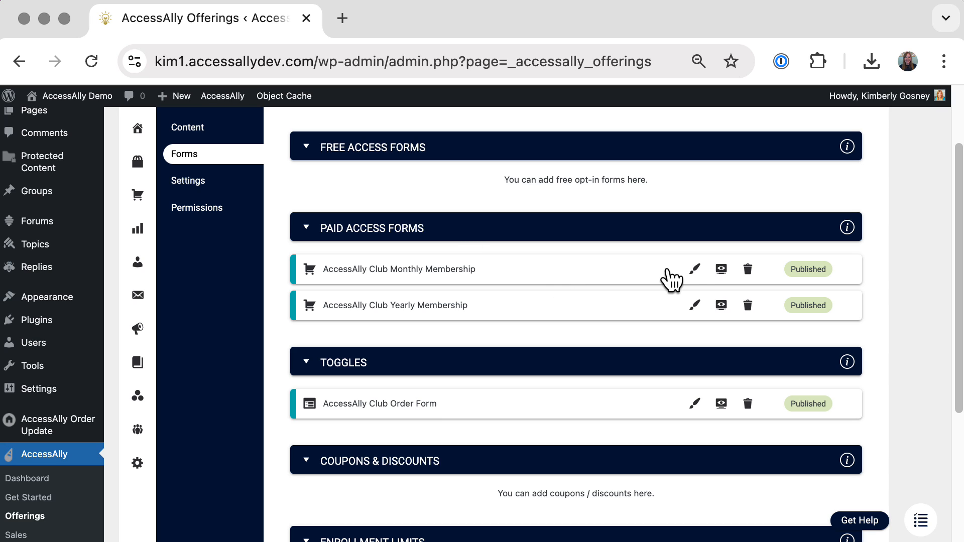
click(693, 268)
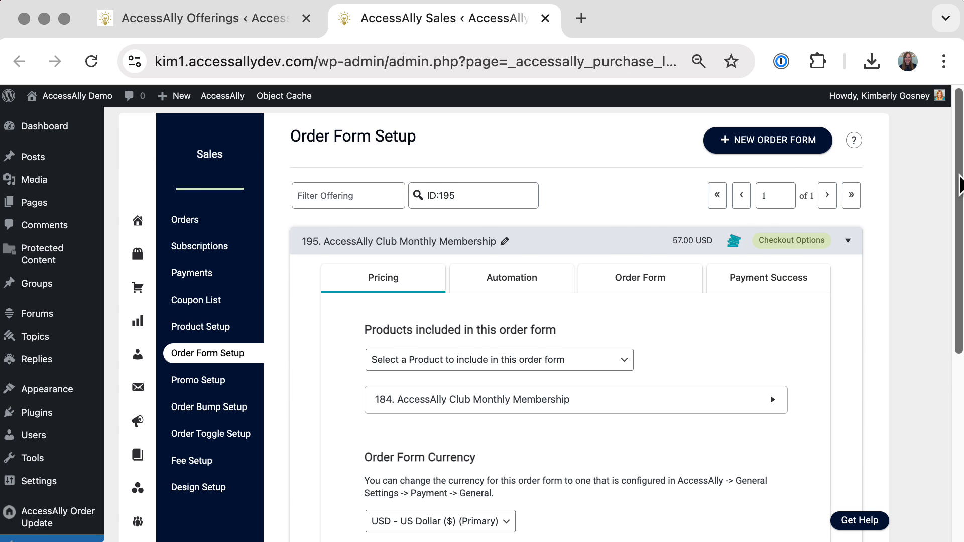
scroll(954, 186, down, 4)
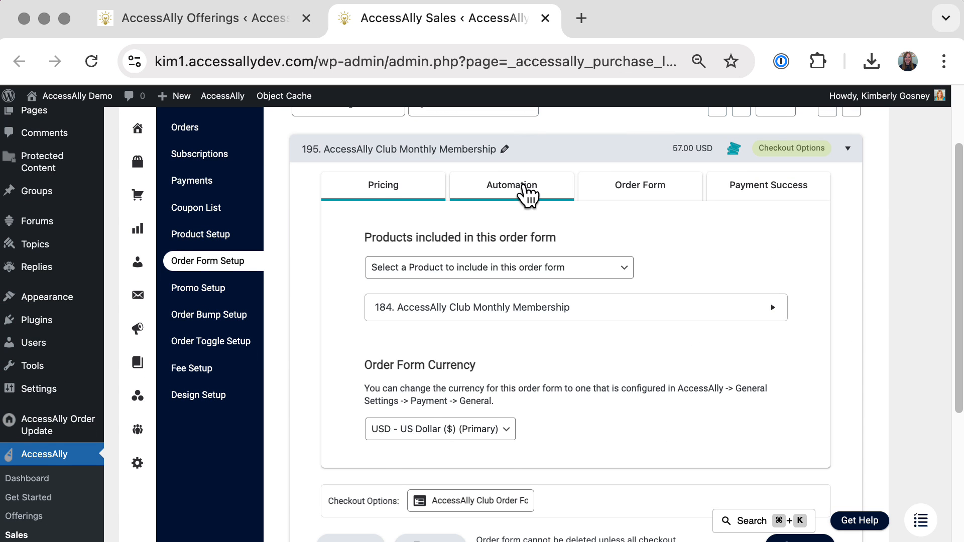
click(522, 187)
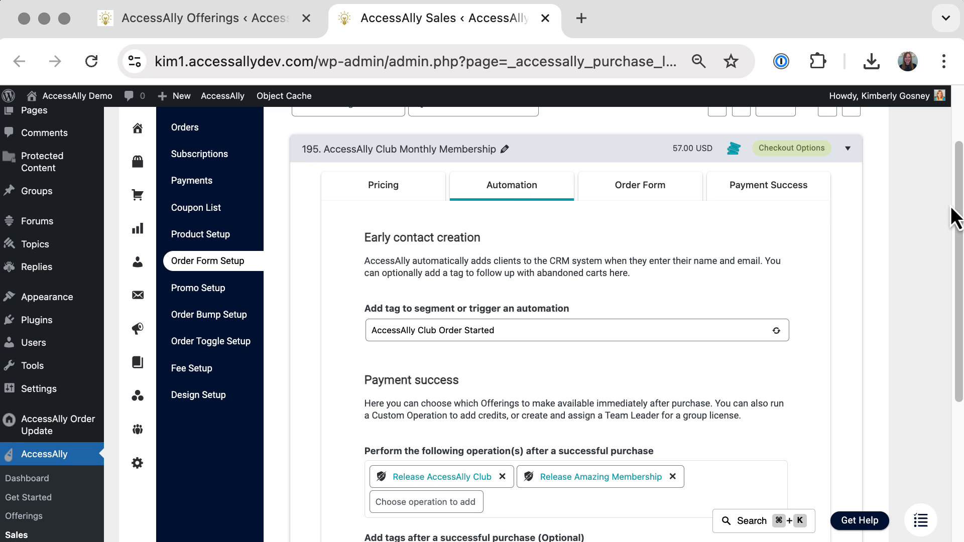
Remove the Release Amazing Membership operation from the order form's successful-purchase operations and save the form
scroll(959, 261, down, 2)
scroll(957, 281, down, 5)
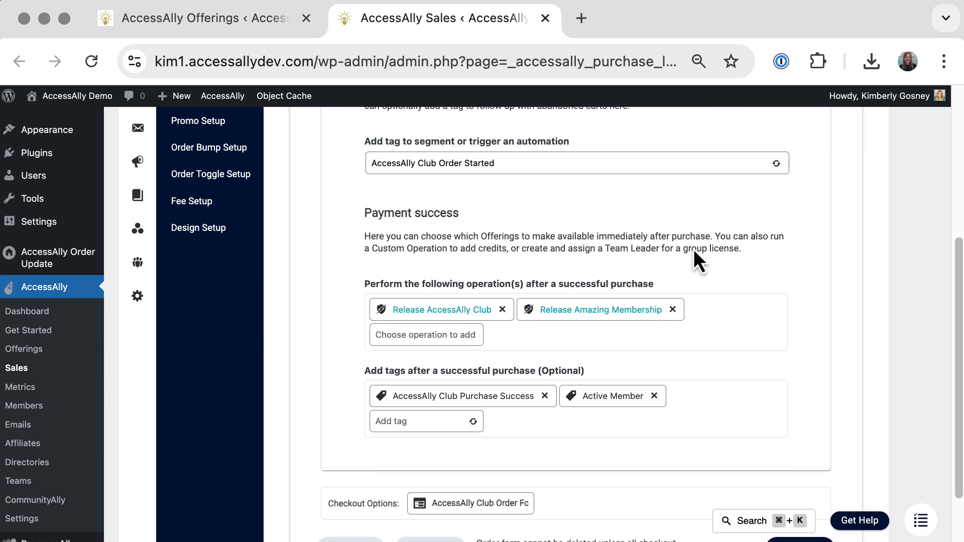
click(672, 310)
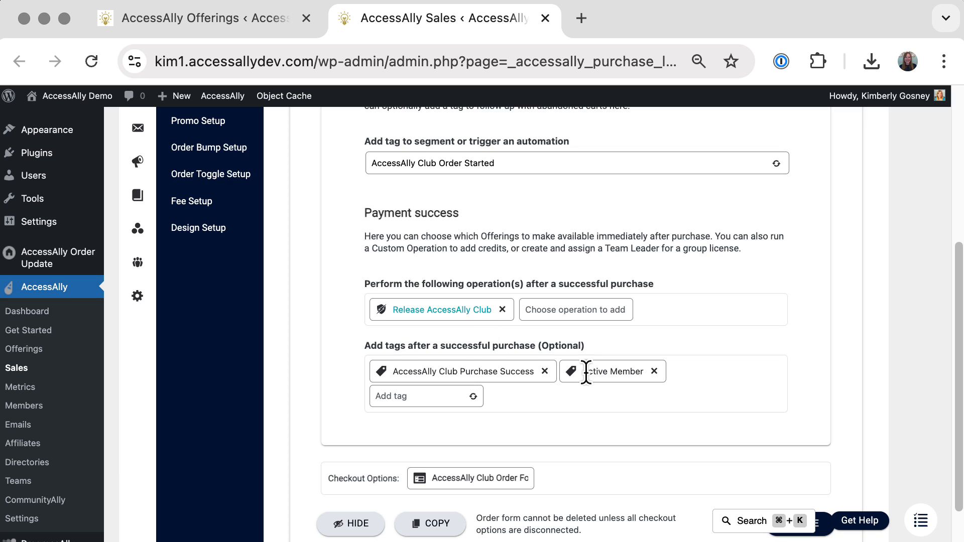
drag(577, 372, 629, 373)
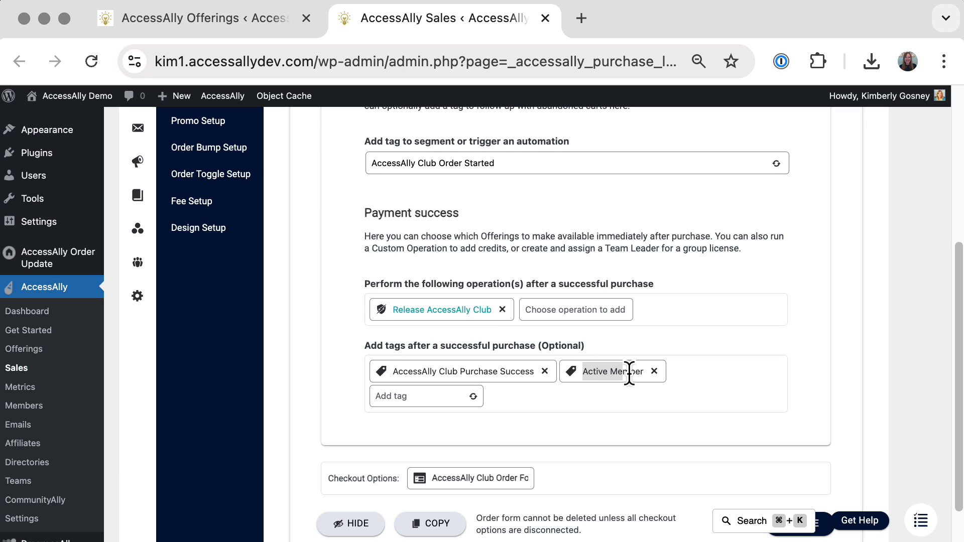
click(646, 397)
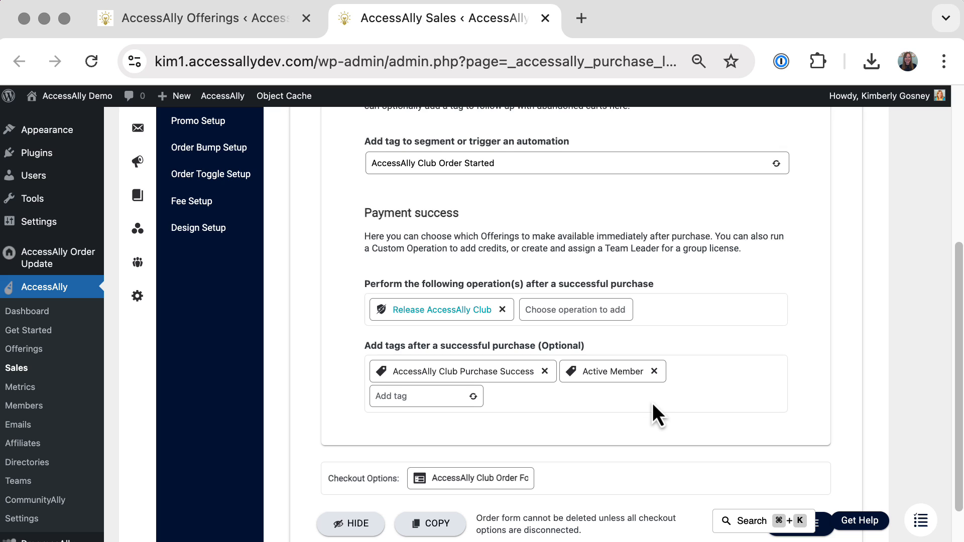
scroll(956, 408, down, 2)
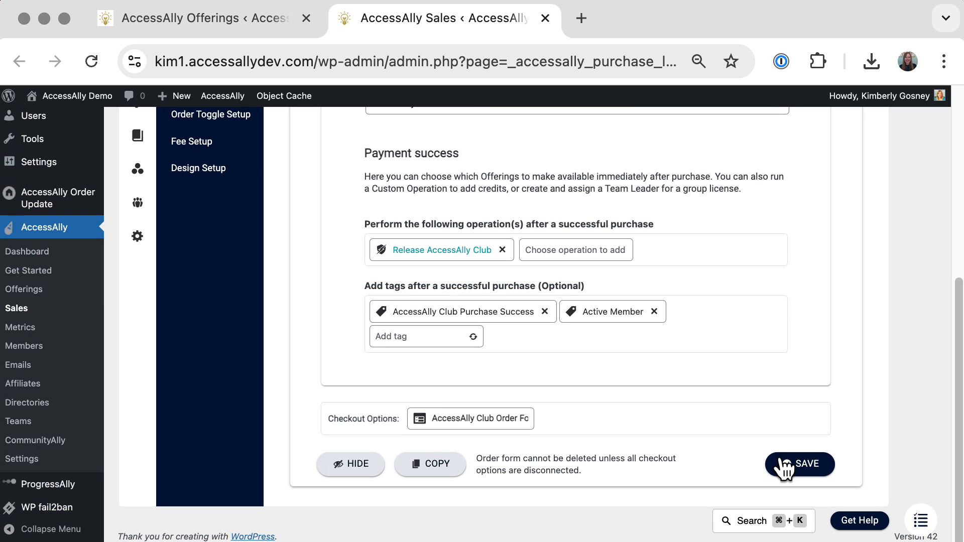
click(790, 464)
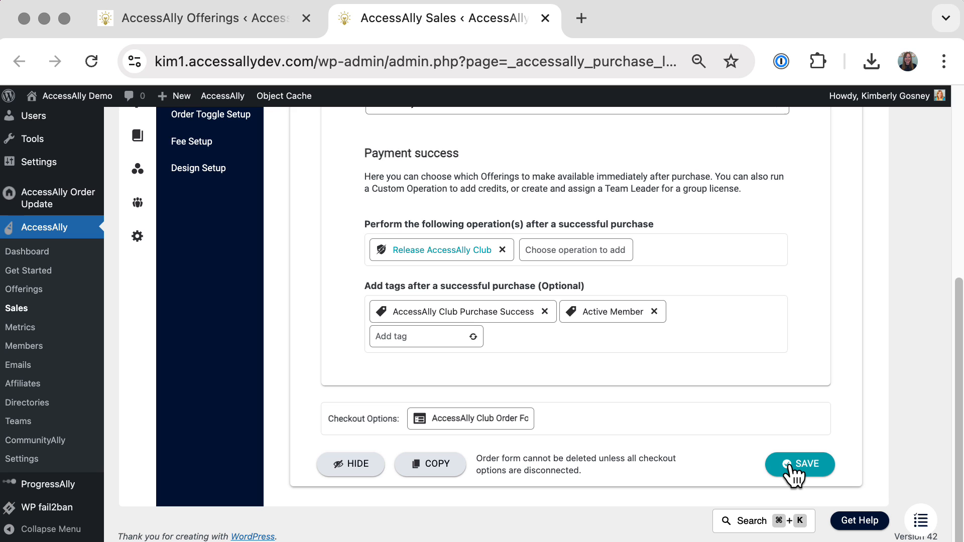
Return to the list of all offerings and open the AccessAlly Club June 2025 offering
scroll(949, 311, up, 8)
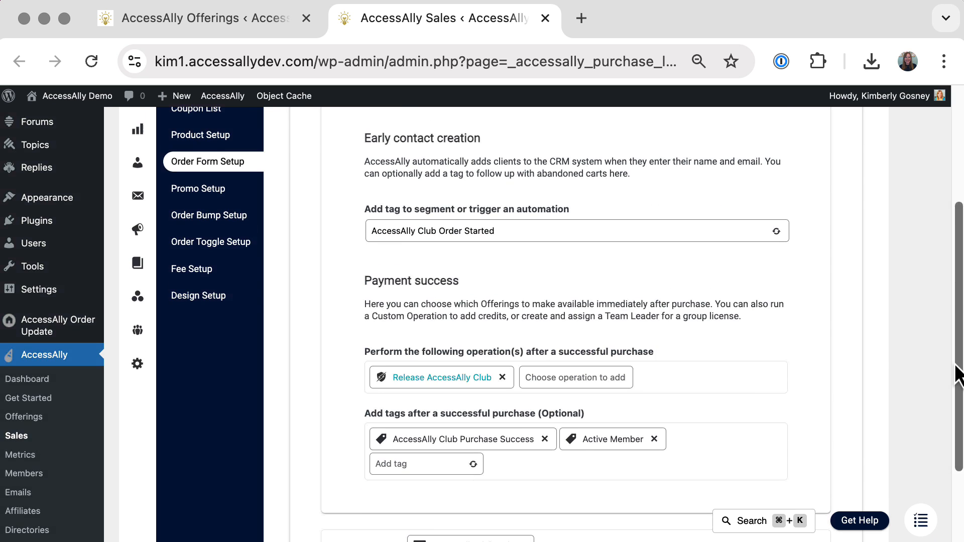
scroll(947, 293, up, 1)
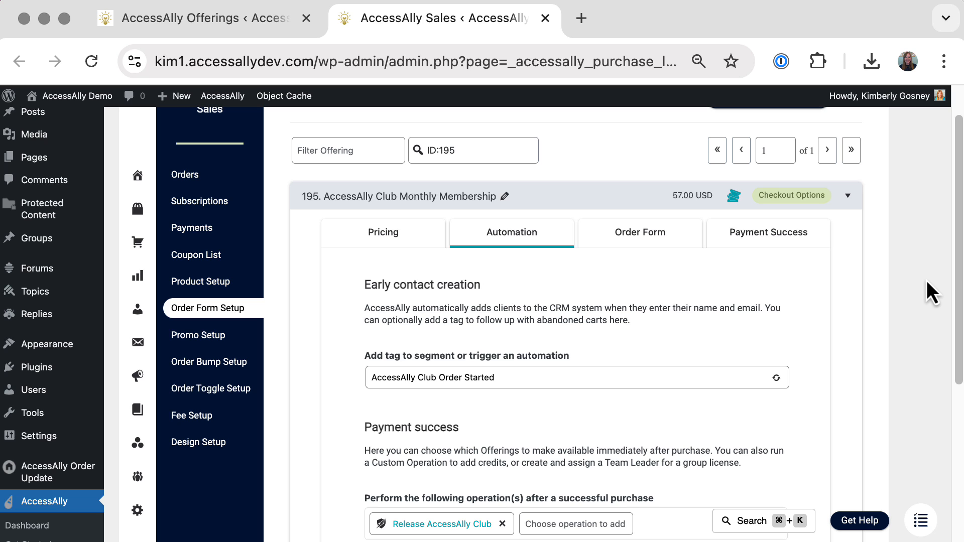
click(143, 214)
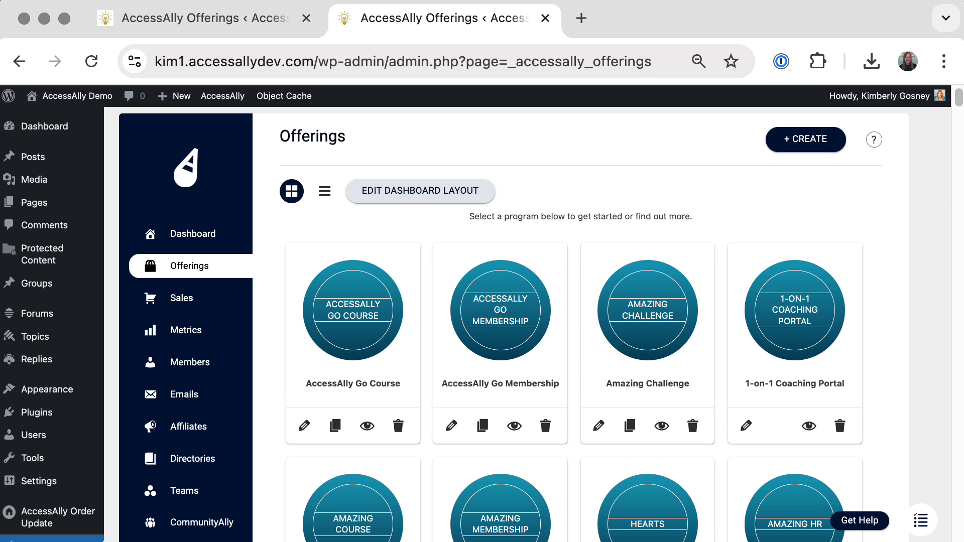
scroll(960, 246, down, 20)
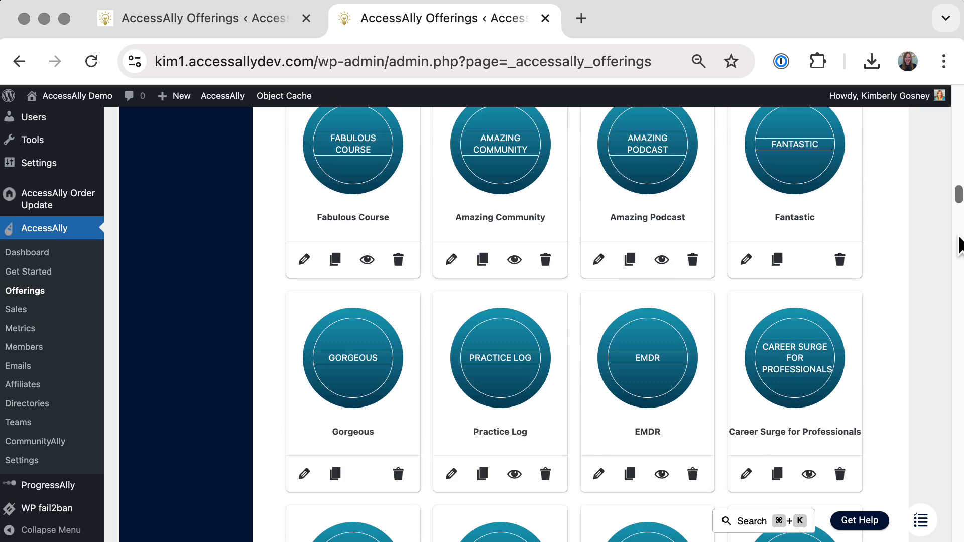
scroll(959, 246, down, 20)
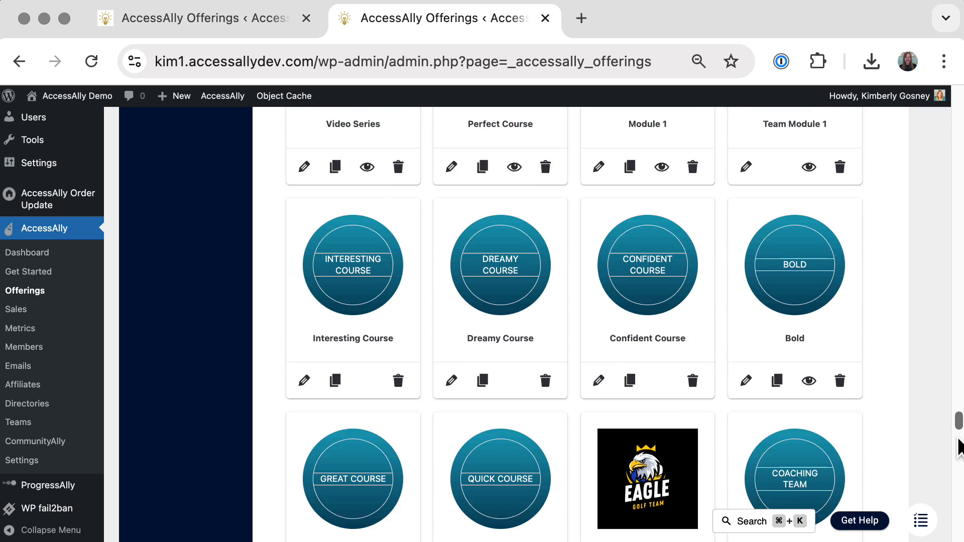
scroll(960, 447, down, 20)
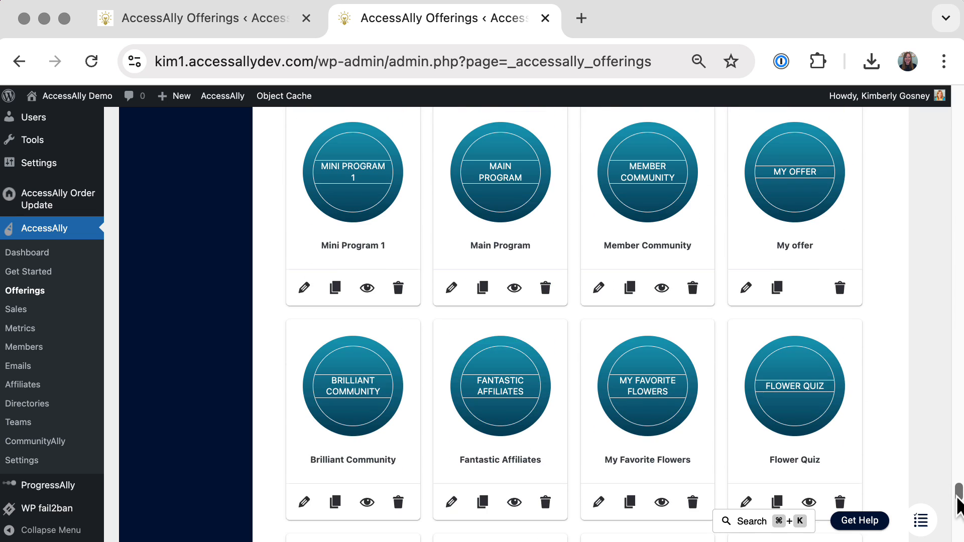
scroll(959, 506, down, 15)
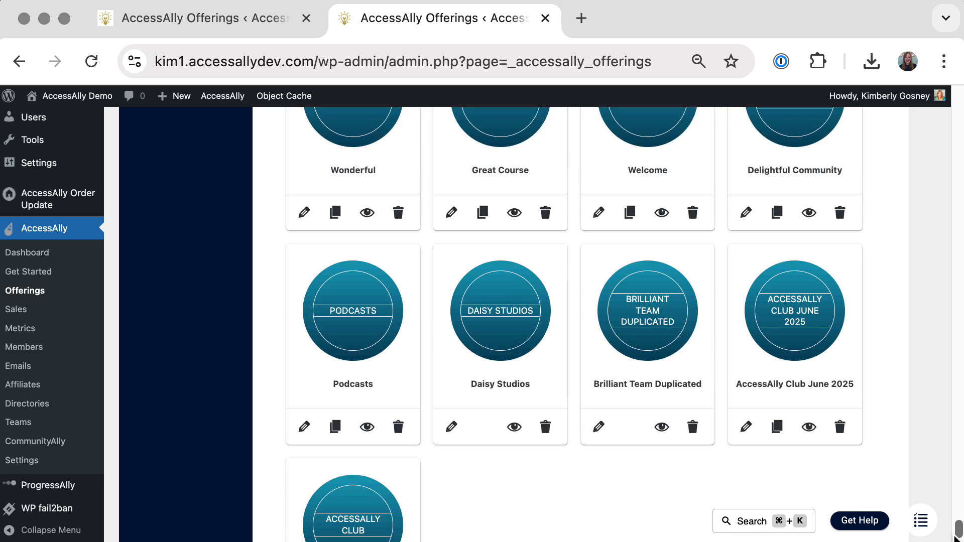
scroll(956, 538, down, 3)
drag(953, 540, 953, 541)
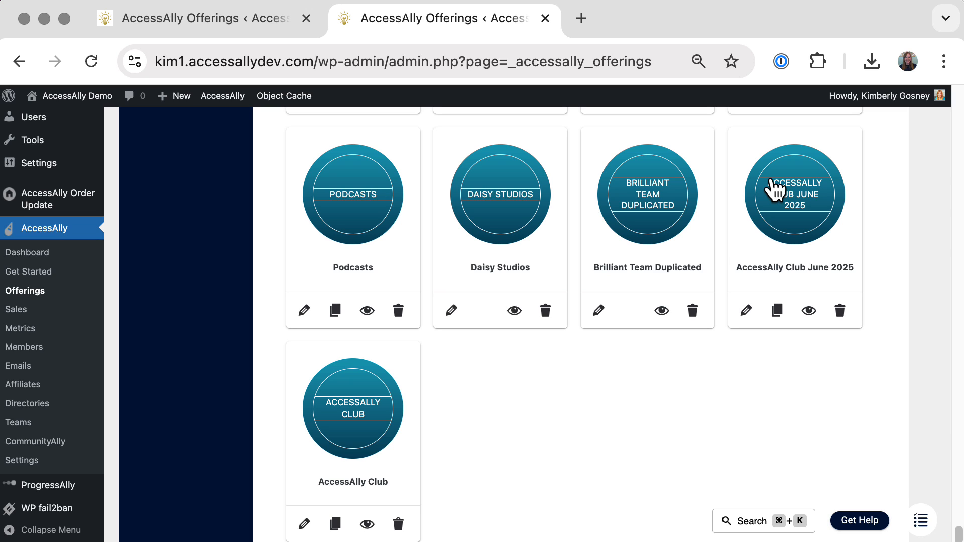
click(805, 221)
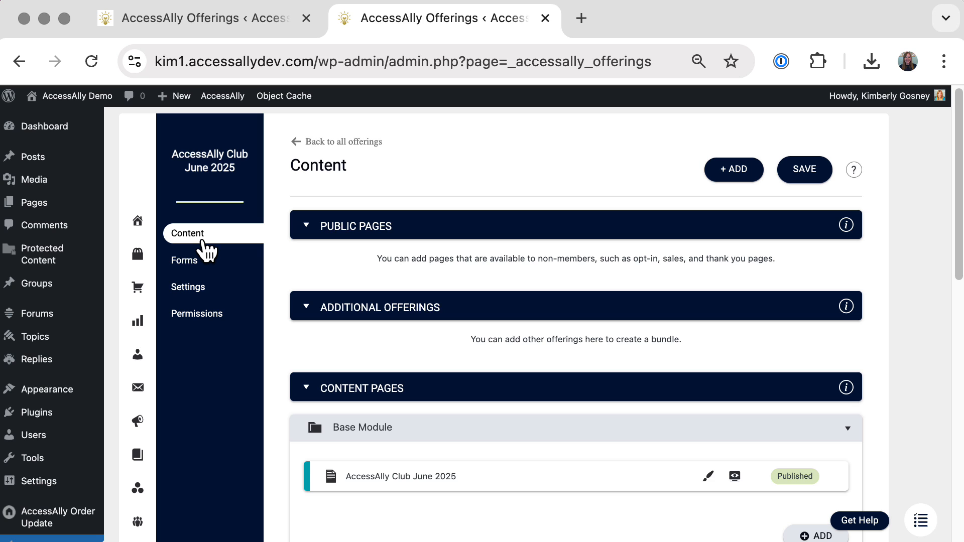
Review the June weekly modules and their release timing in the offering's content pages
drag(957, 269, 958, 371)
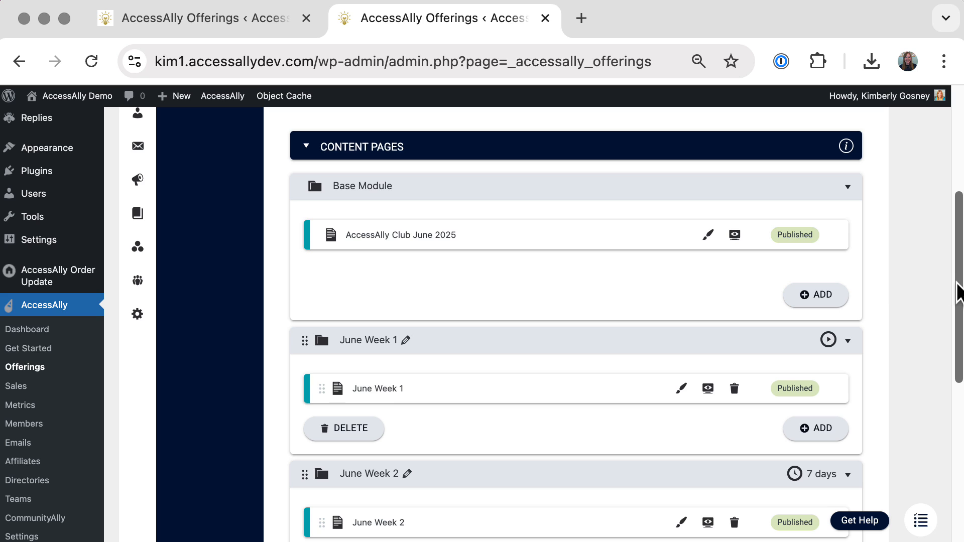
drag(958, 289, 959, 352)
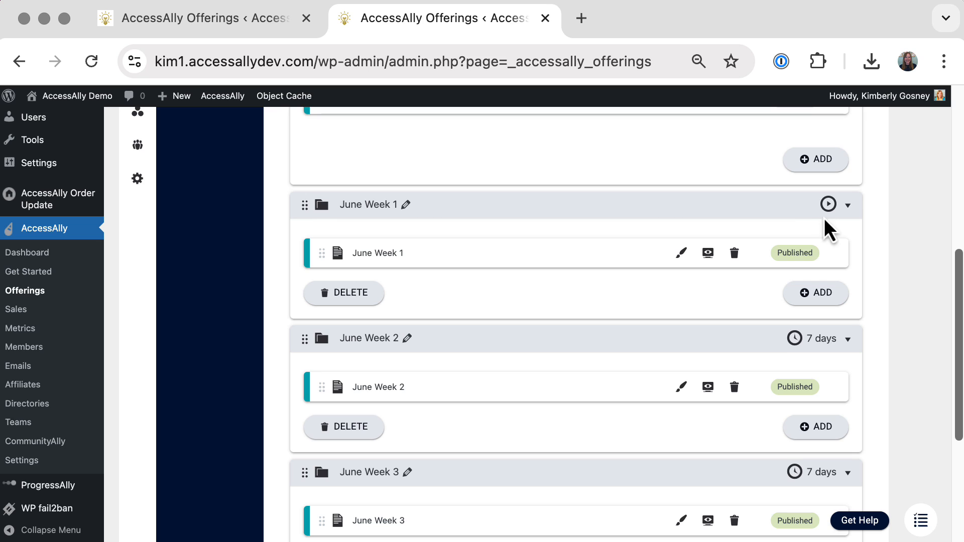
drag(957, 285, 959, 339)
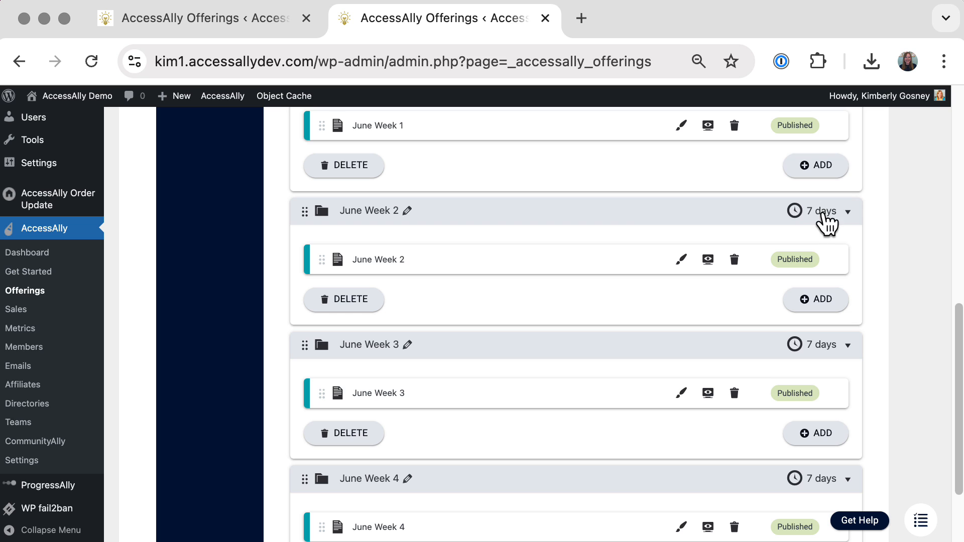
drag(956, 374, 953, 145)
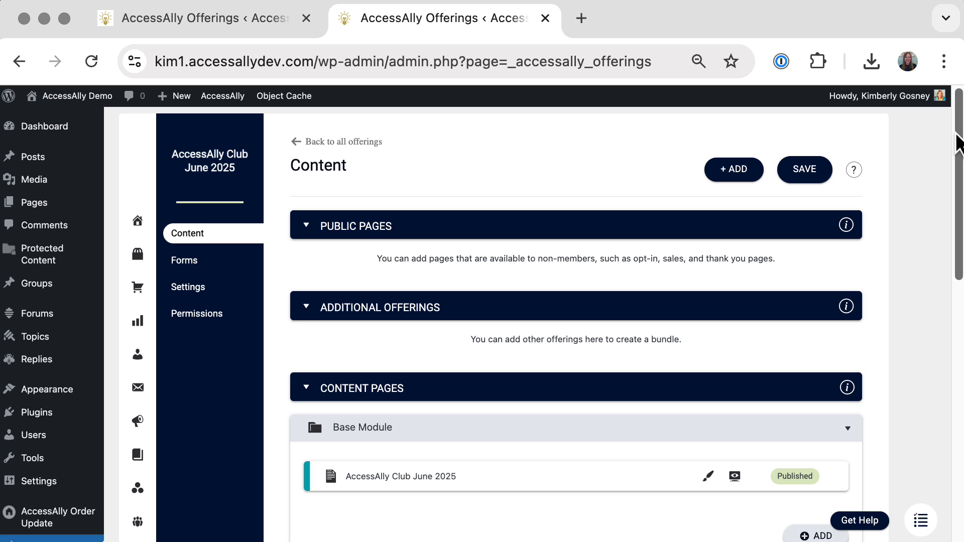
Check the forms section of the AccessAlly Club June 2025 offering and return to its content
click(184, 262)
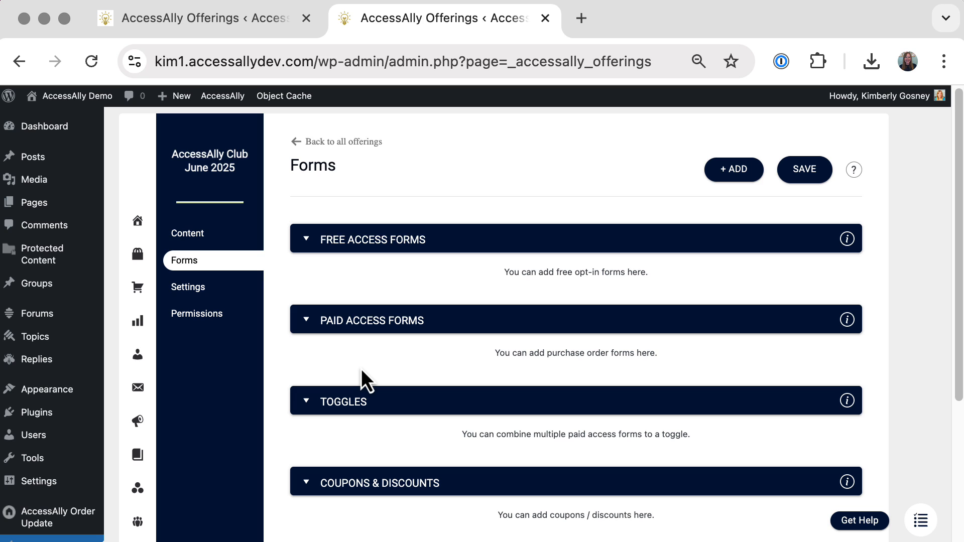
click(206, 237)
mouse_move(958, 275)
mouse_down()
mouse_move(954, 541)
mouse_move(942, 474)
mouse_move(957, 258)
mouse_up()
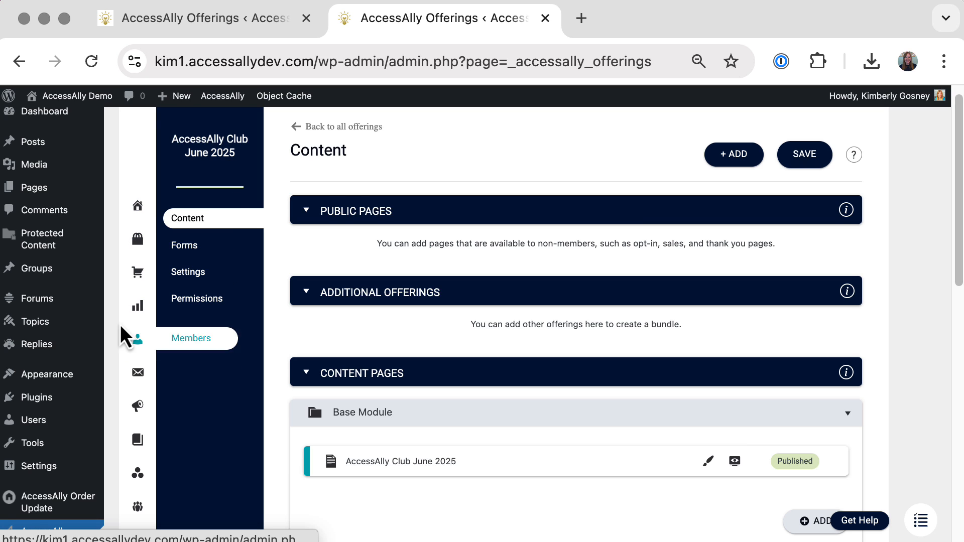
Preview the AccessAlly Club page from the main club offering's content, check the next module drop date, and return to the offering
click(228, 28)
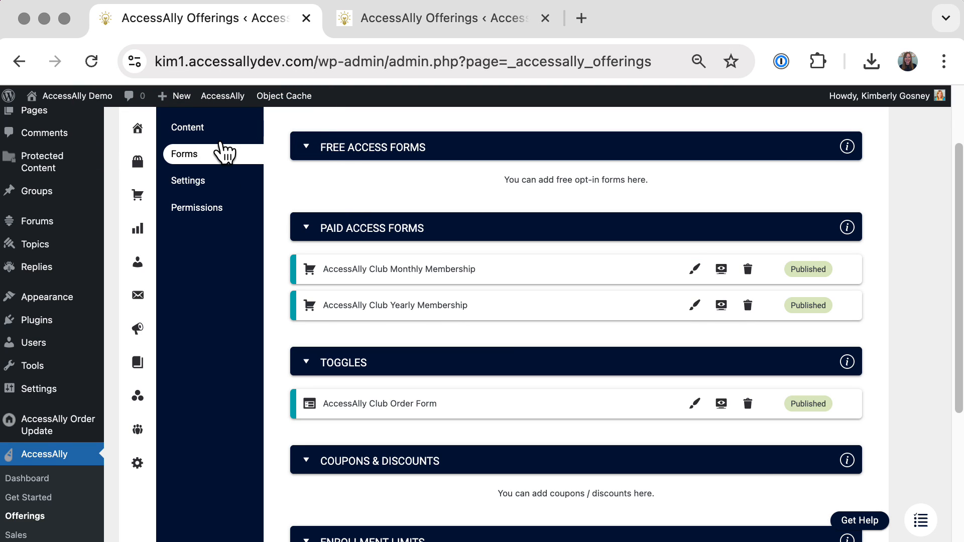
click(213, 132)
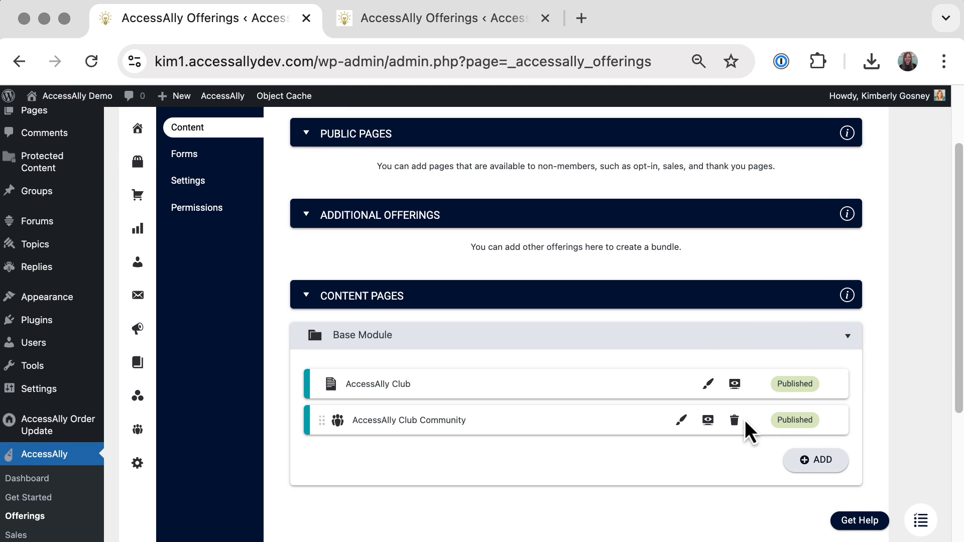
click(733, 384)
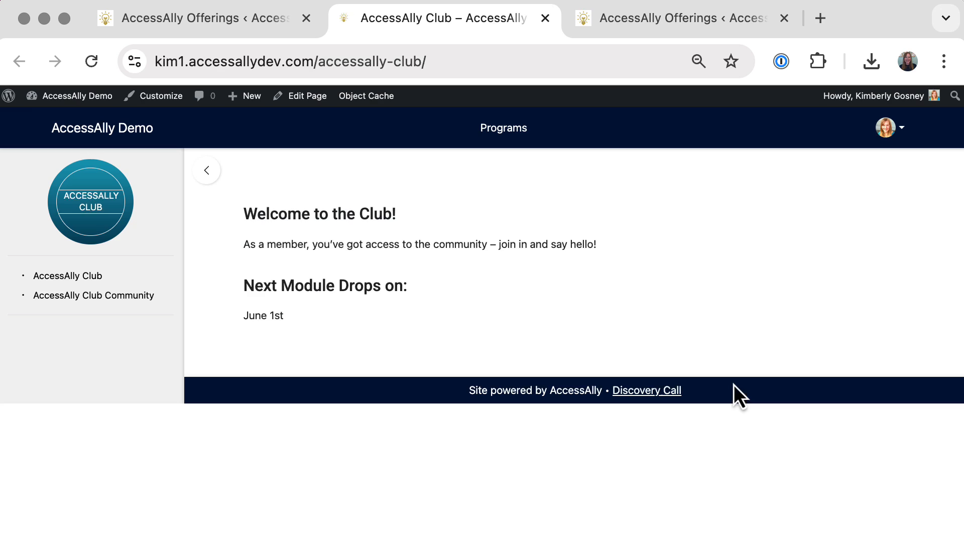
drag(316, 315, 245, 323)
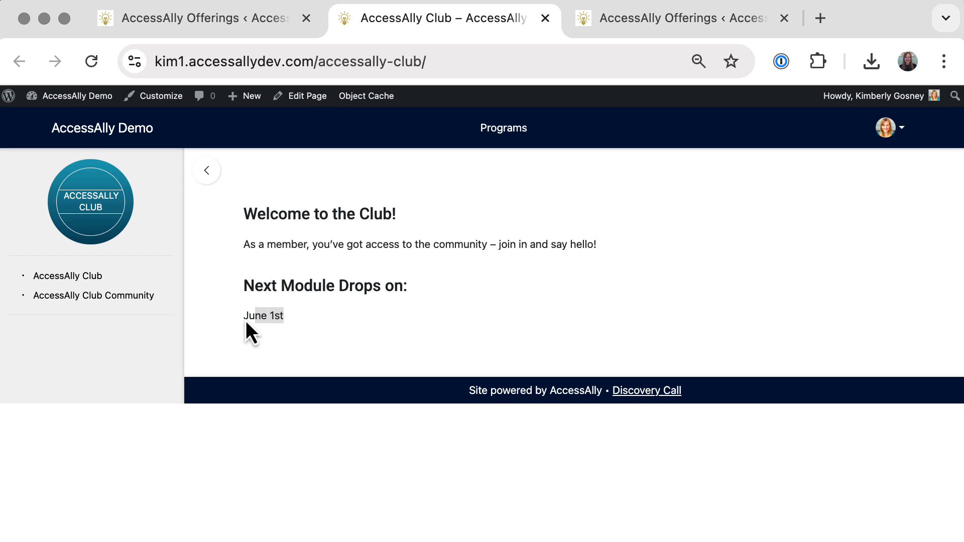
click(357, 344)
click(282, 31)
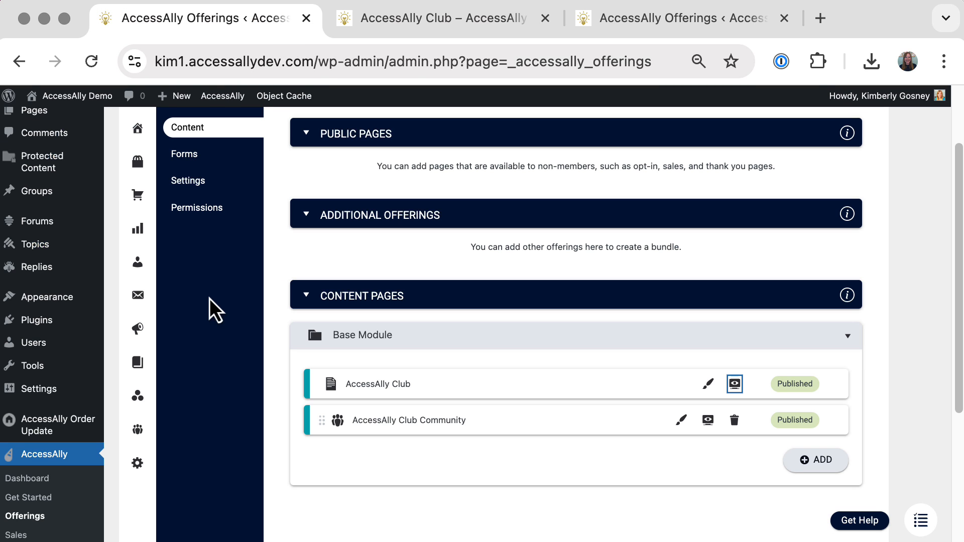
Filter the site's members list to contacts that have the Active Member tag
click(138, 268)
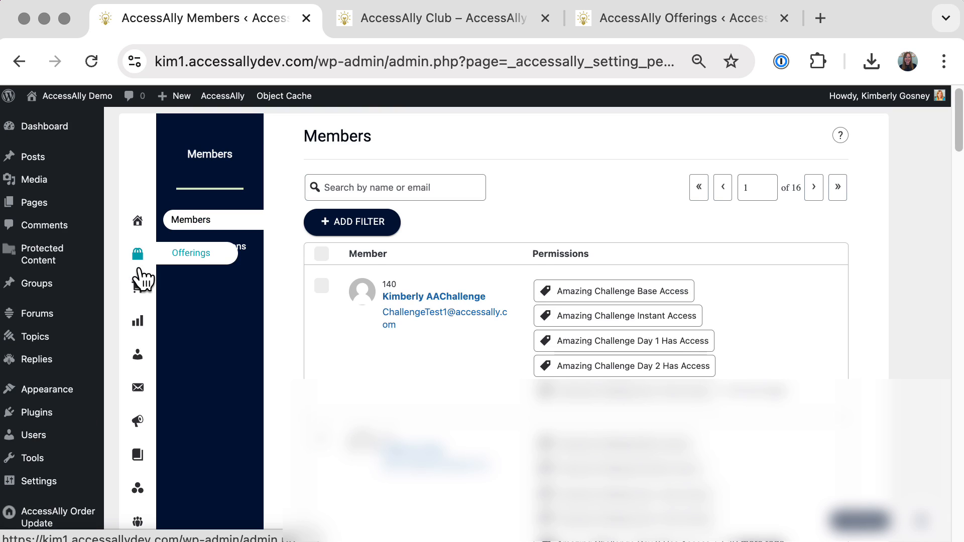
click(336, 224)
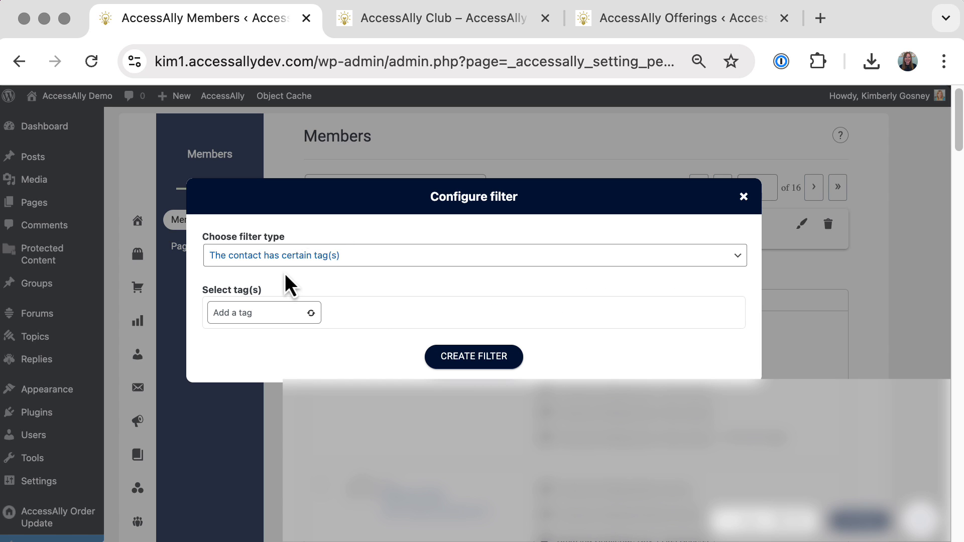
click(265, 313)
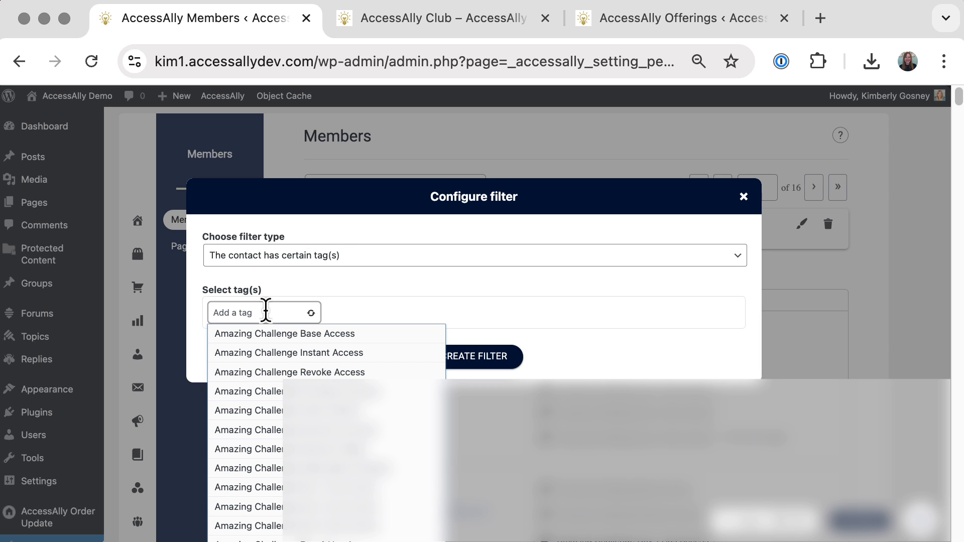
text(Active)
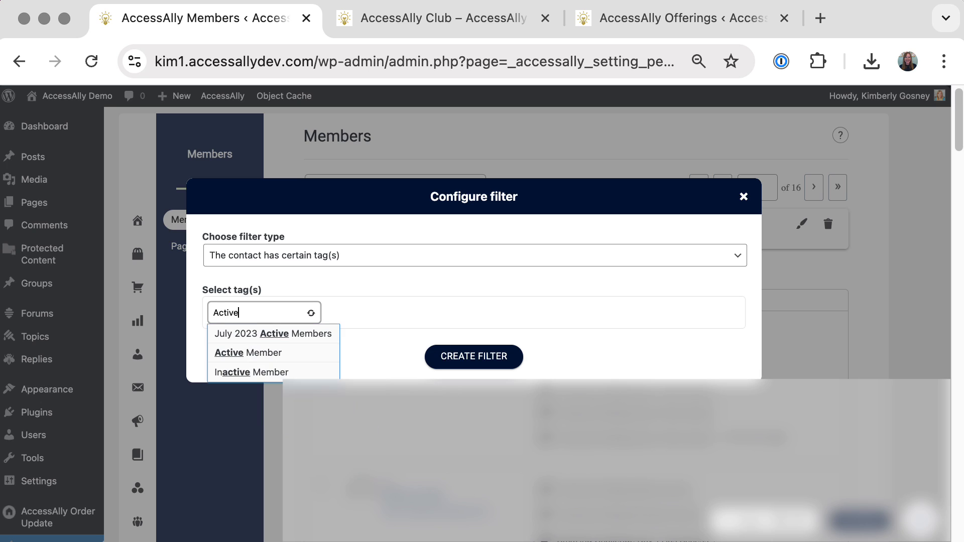
click(261, 357)
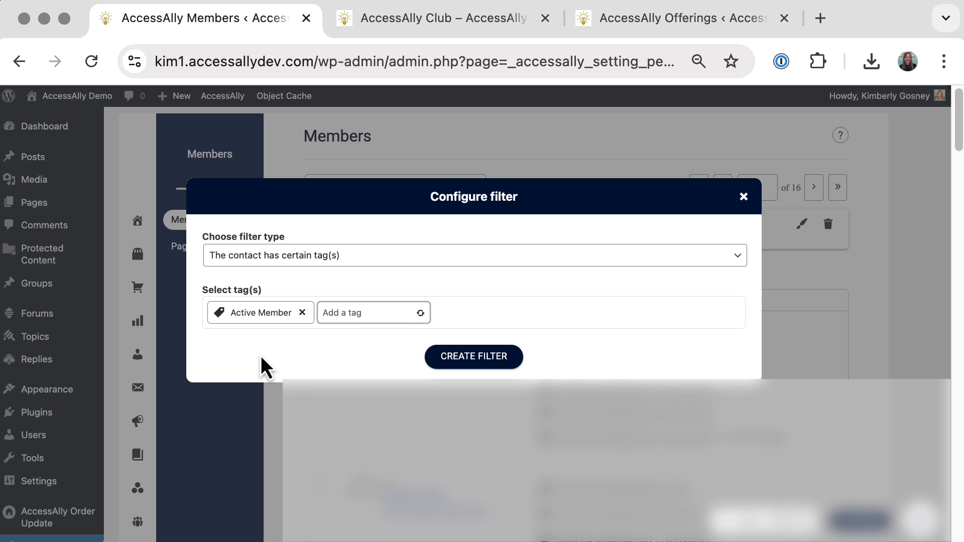
click(452, 363)
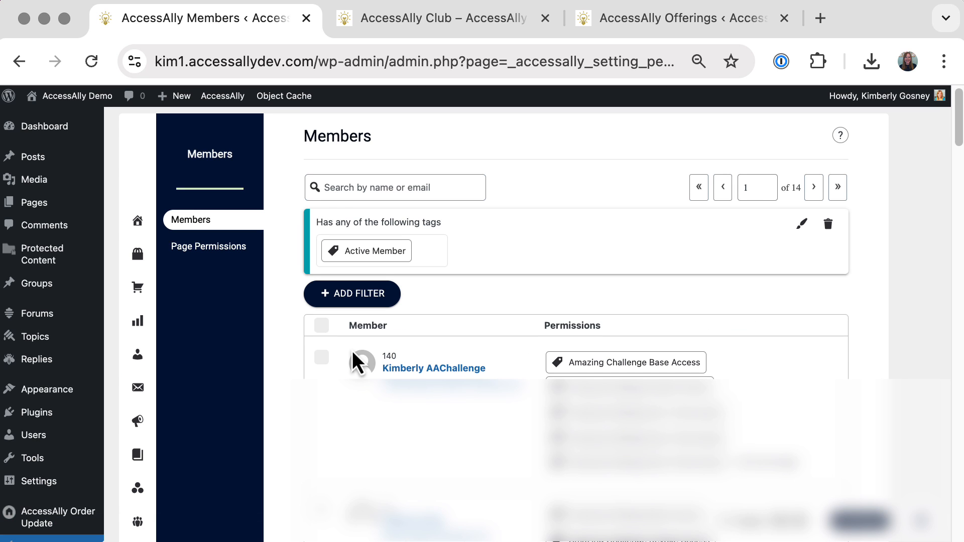
Release the AccessAlly Club June 2025 offering to all members in the filtered list, leaving the note empty
click(322, 326)
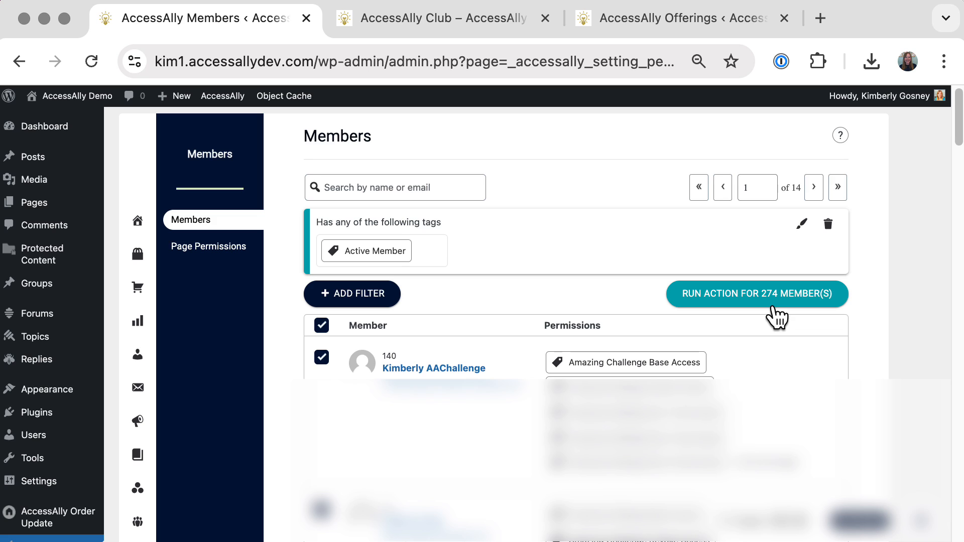
click(775, 296)
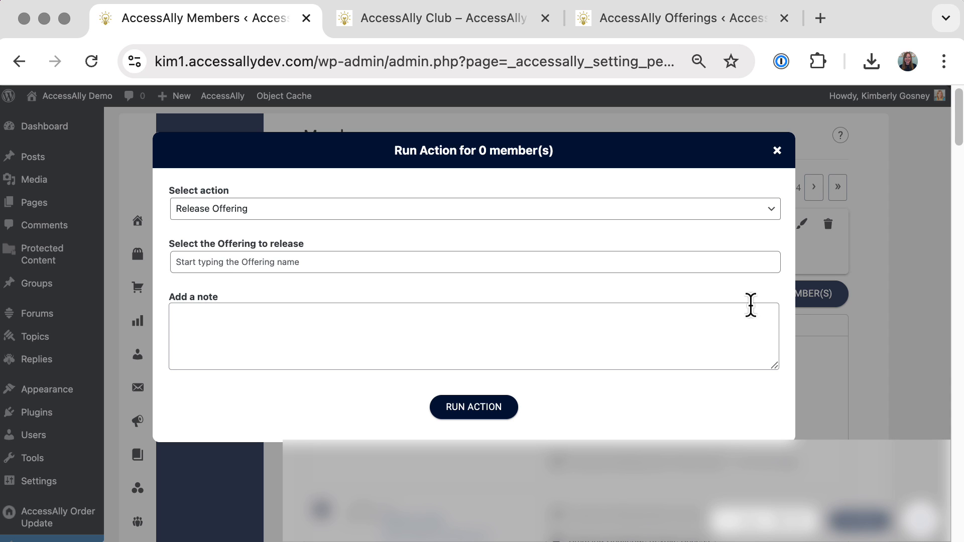
click(355, 257)
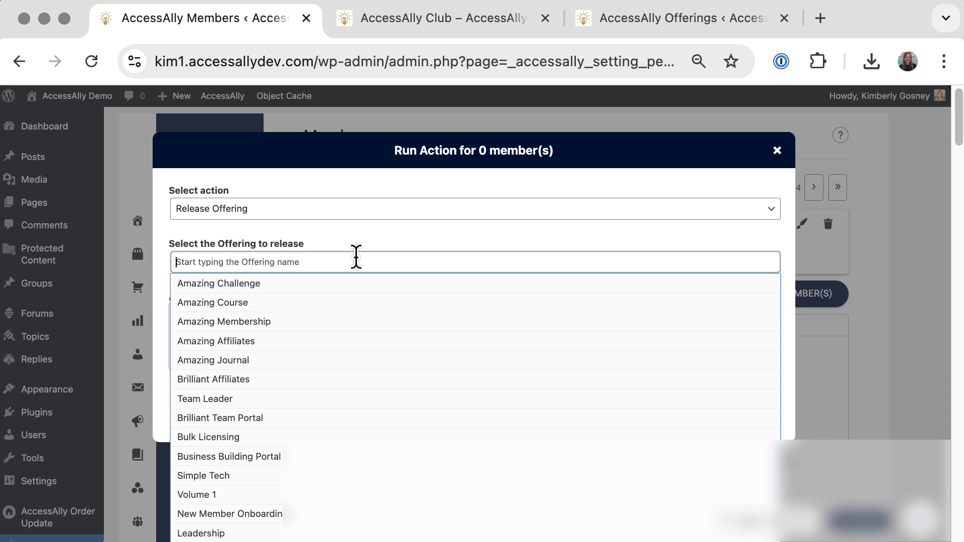
text(Jun)
click(334, 287)
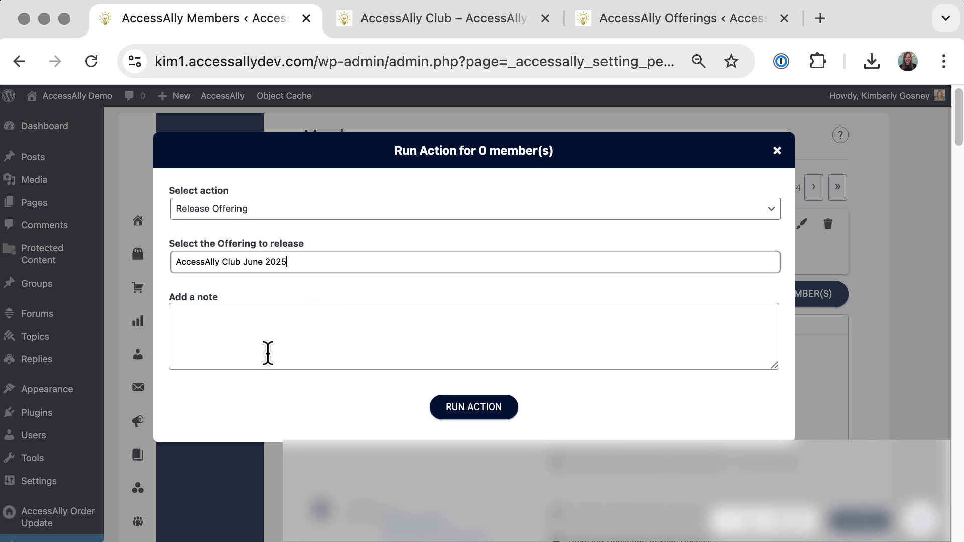
click(462, 410)
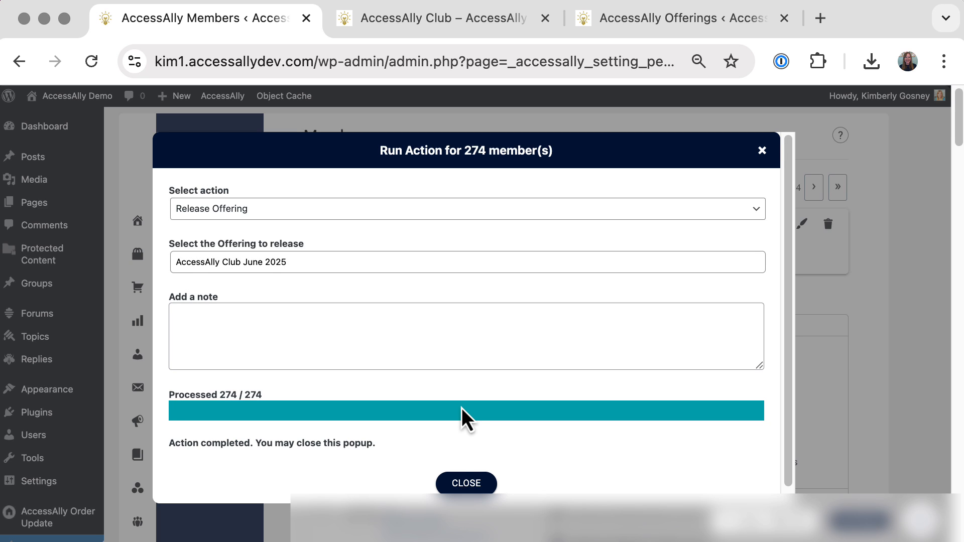
click(466, 483)
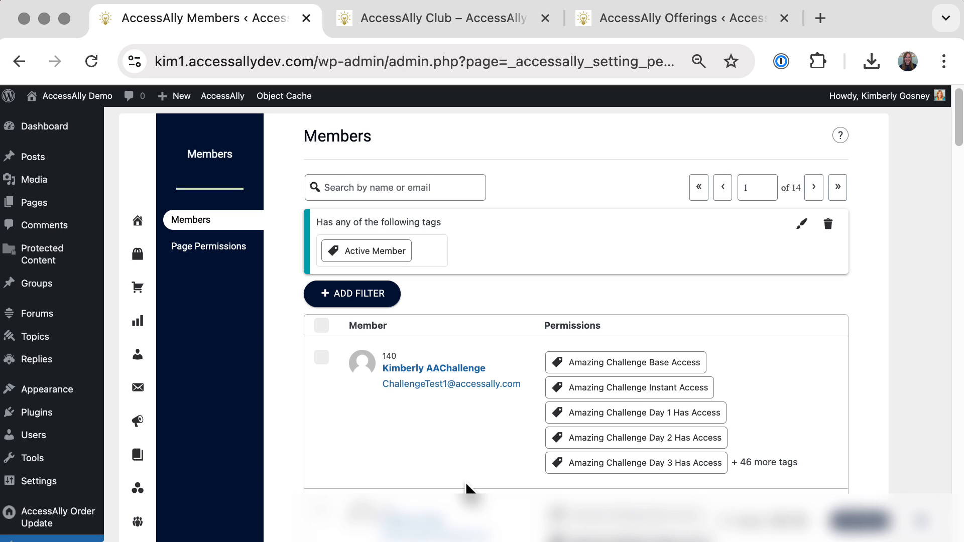